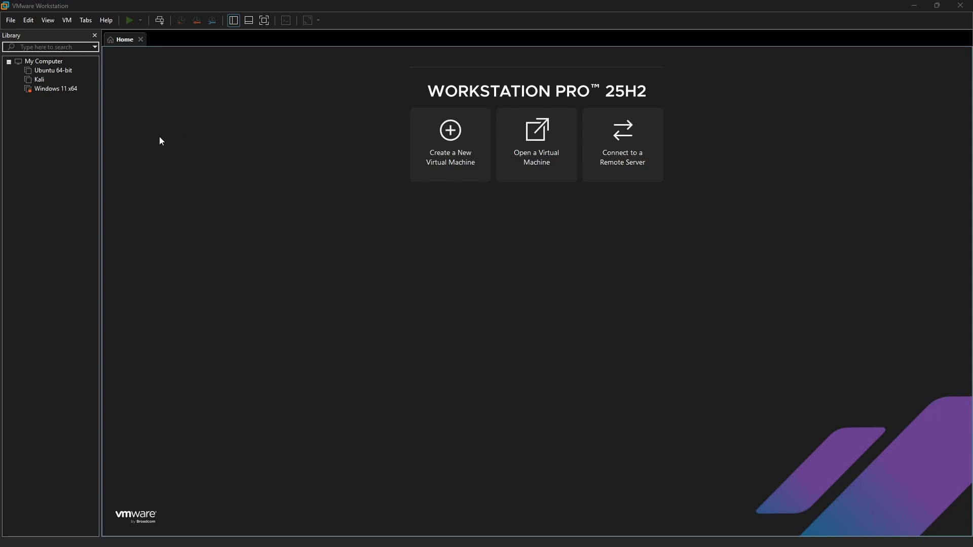
# Step: Open the Windows 11 x64 VM's settings and show its NAT Network Adapter connection options
pyautogui.click(48, 91)
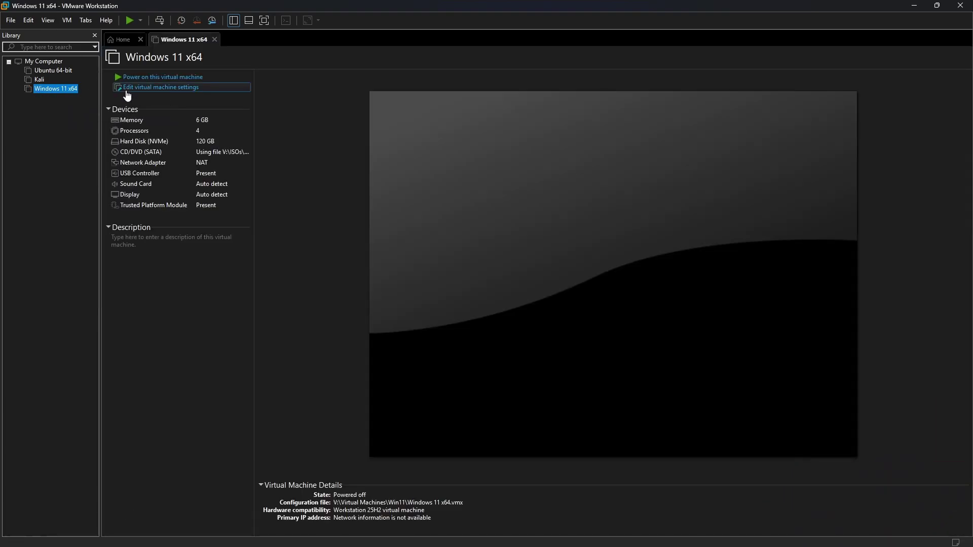
pyautogui.click(200, 89)
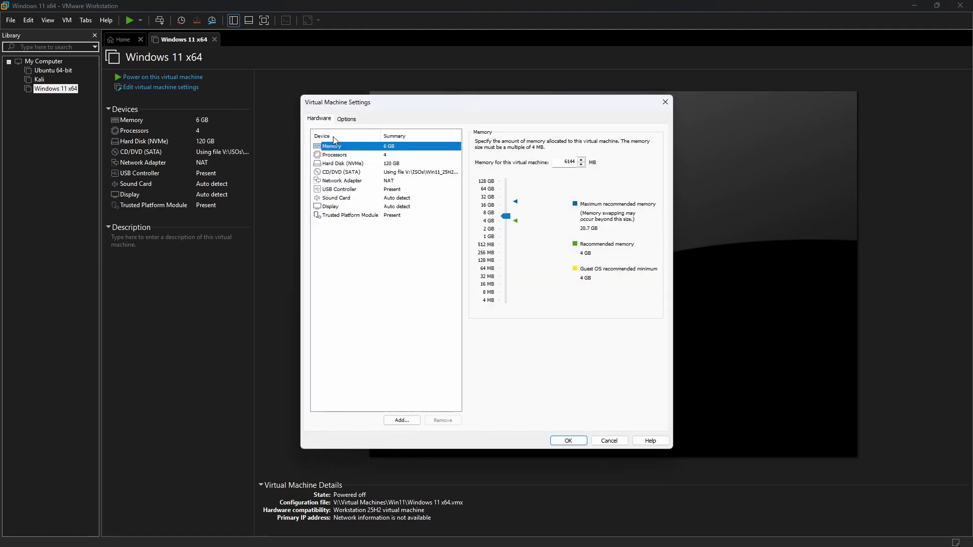
pyautogui.moveTo(416, 107); pyautogui.dragTo(402, 103)
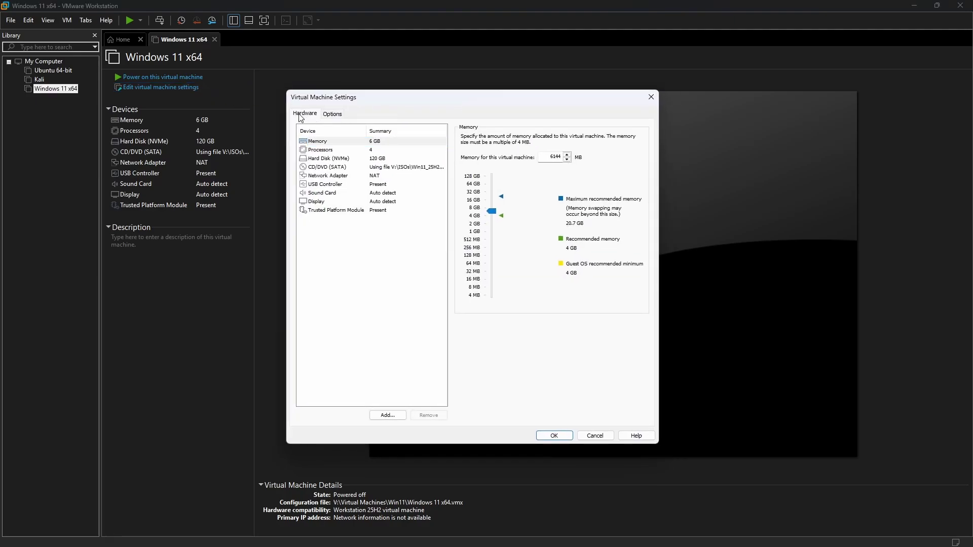
pyautogui.click(319, 177)
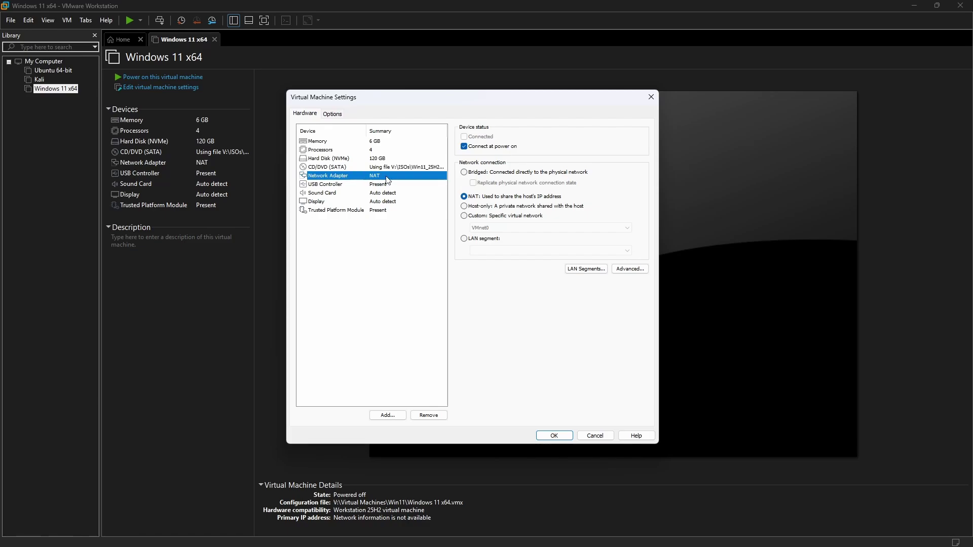
# Step: Add Network Adapter 2 to Windows 11 x64, set it to Host-only, and save
pyautogui.click(384, 418)
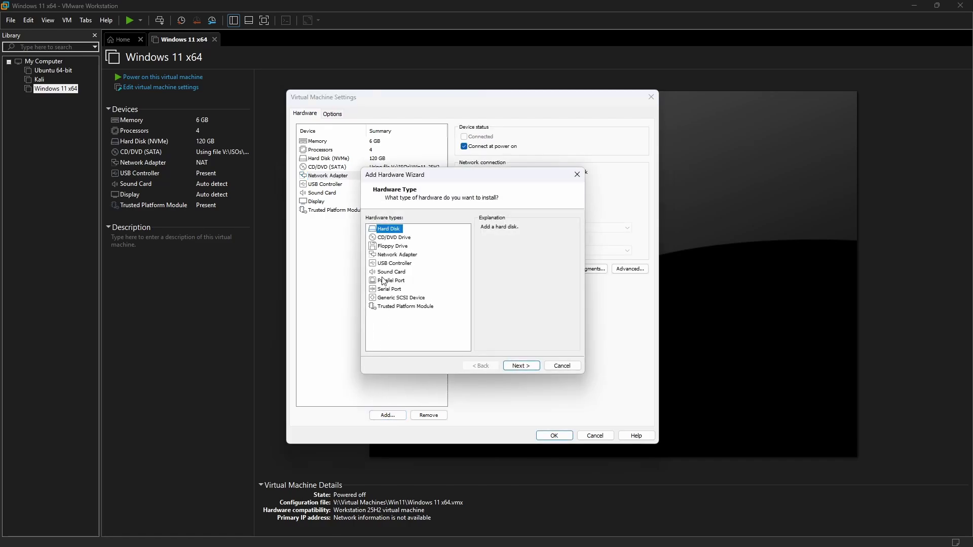
pyautogui.click(391, 257)
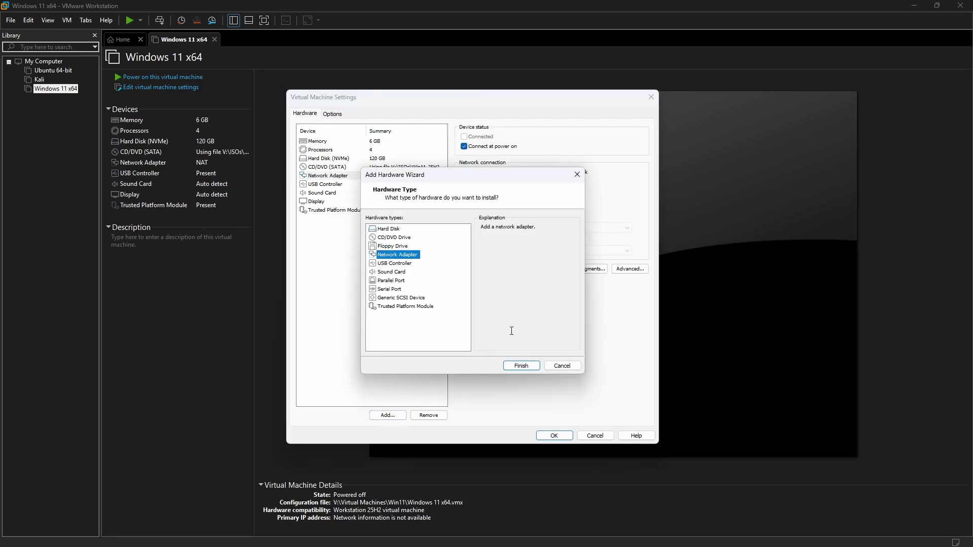
pyautogui.click(517, 366)
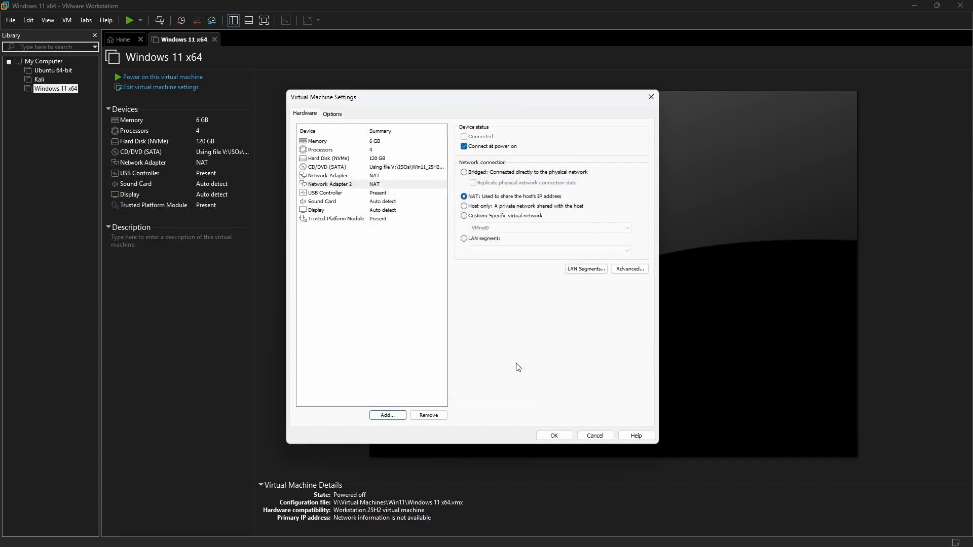
pyautogui.click(325, 188)
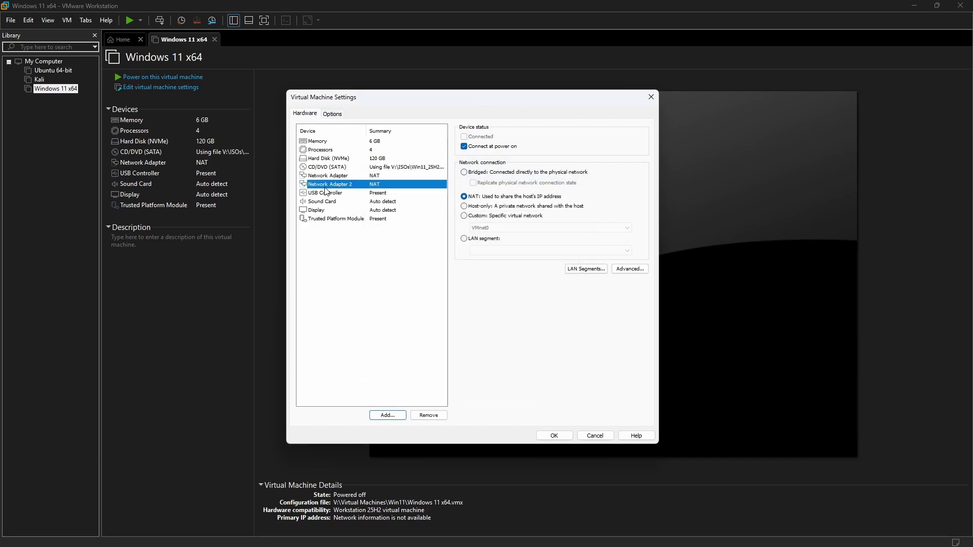
pyautogui.click(324, 176)
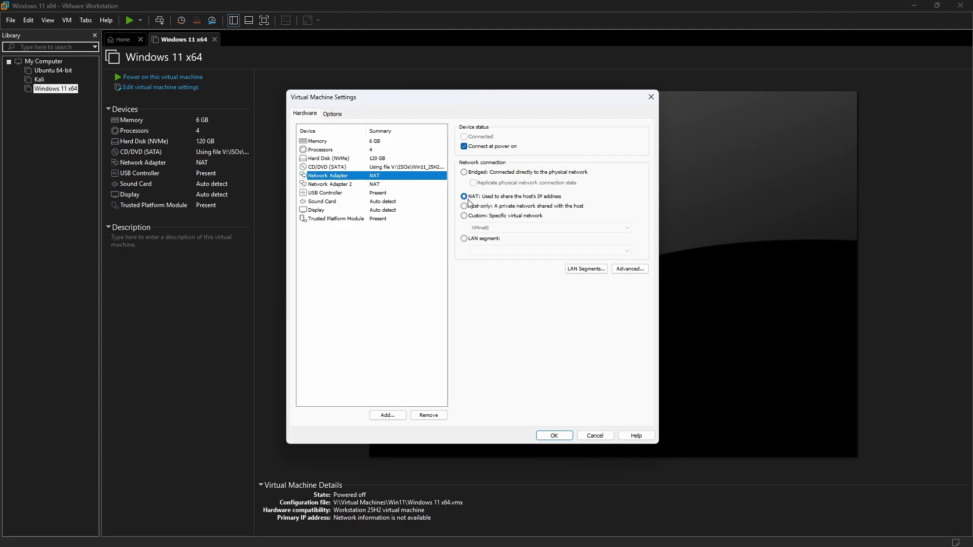
pyautogui.click(331, 185)
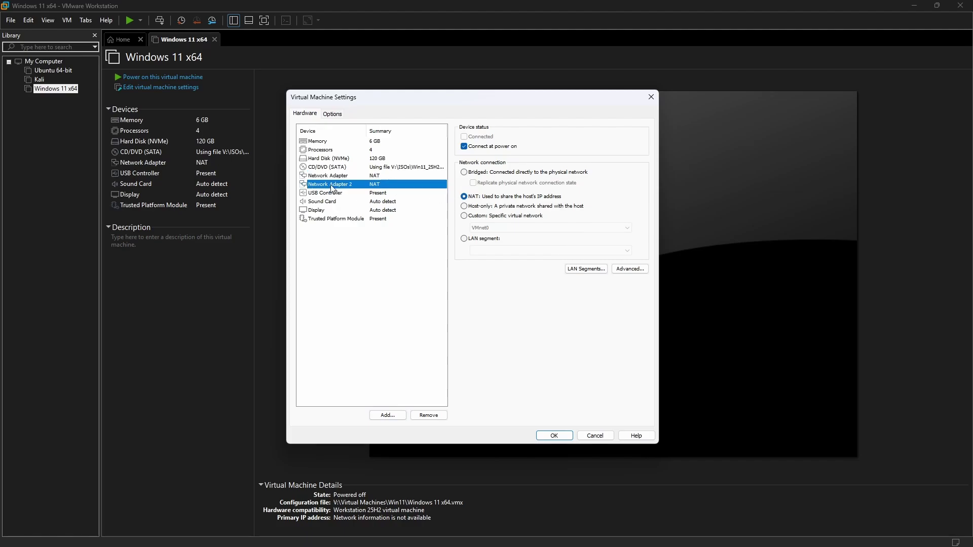
pyautogui.click(464, 206)
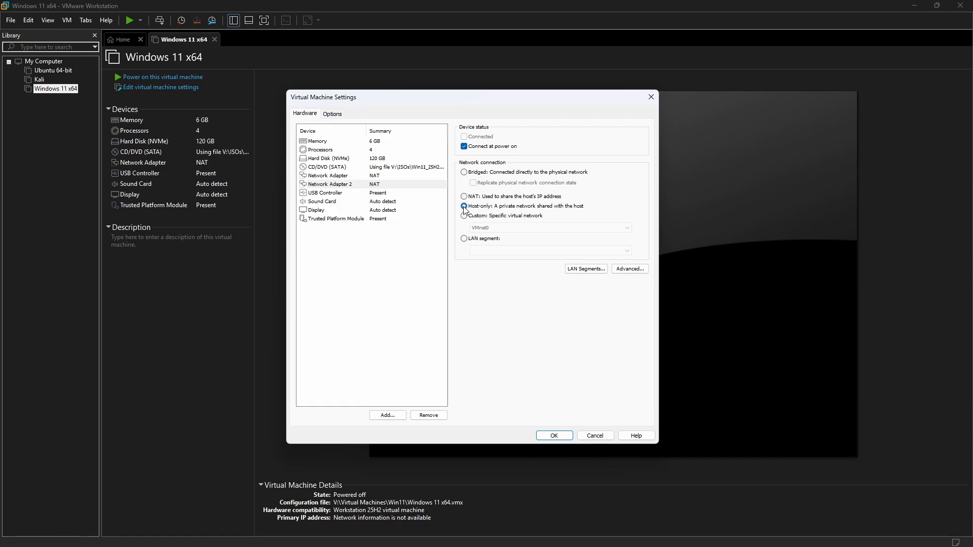
pyautogui.click(554, 435)
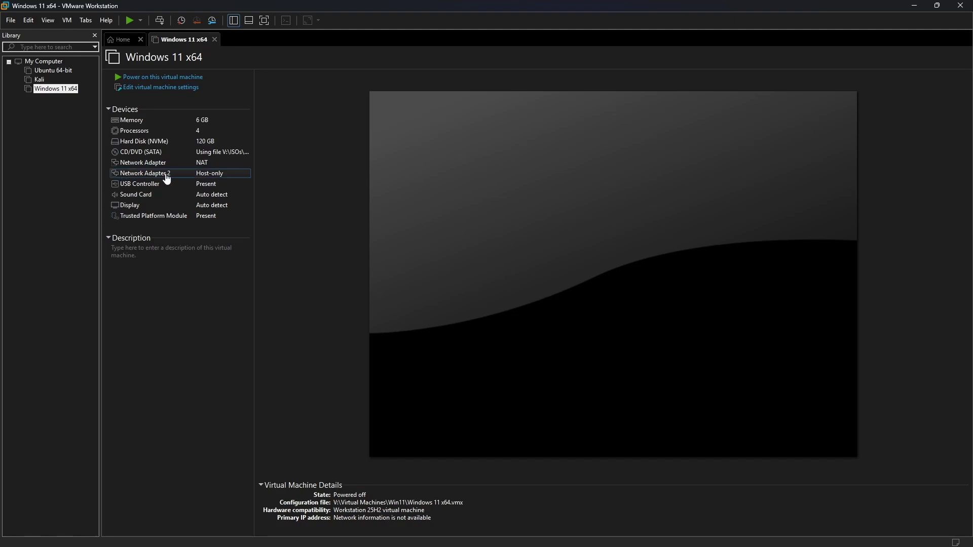
# Step: Open the Kali VM's settings from its context menu and select its NAT Network Adapter
pyautogui.click(40, 80)
pyautogui.rightClick(40, 80)
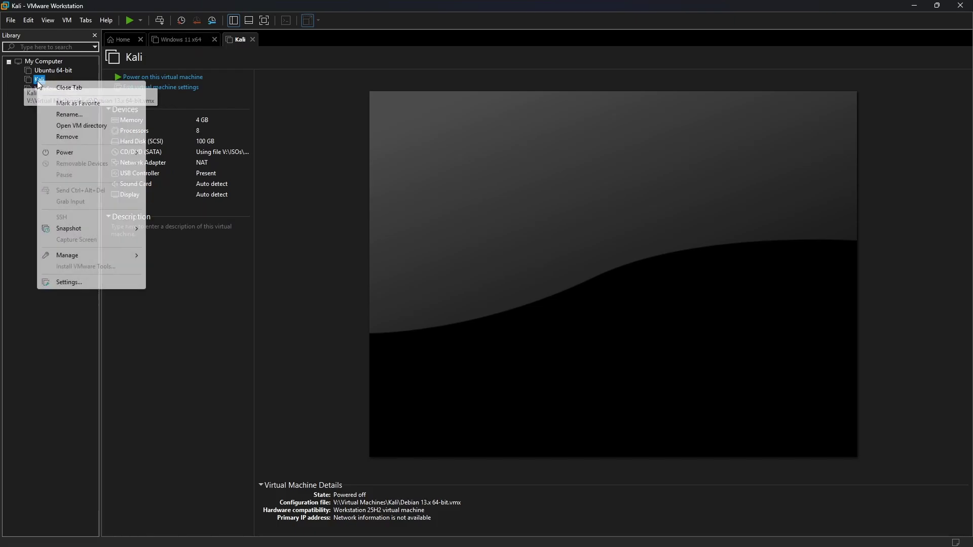
pyautogui.click(59, 283)
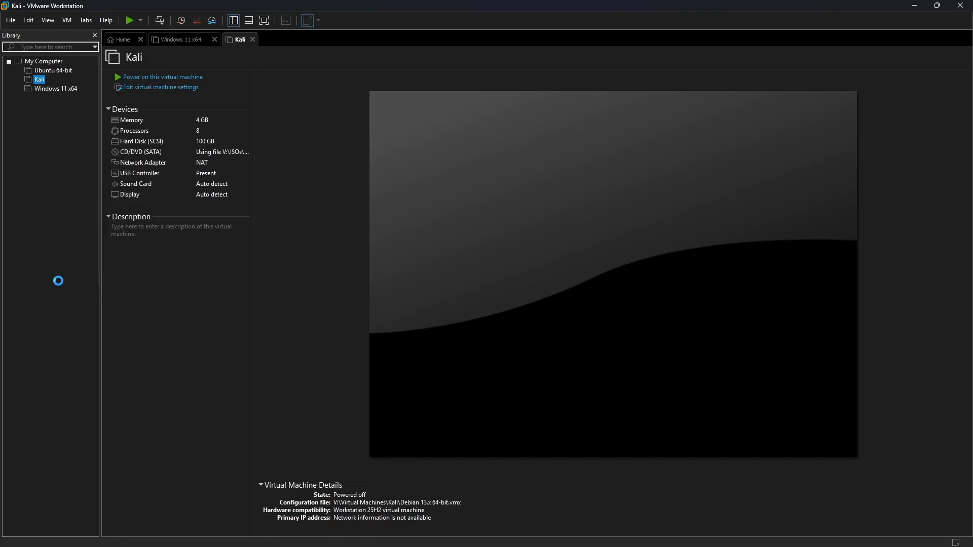
pyautogui.click(332, 182)
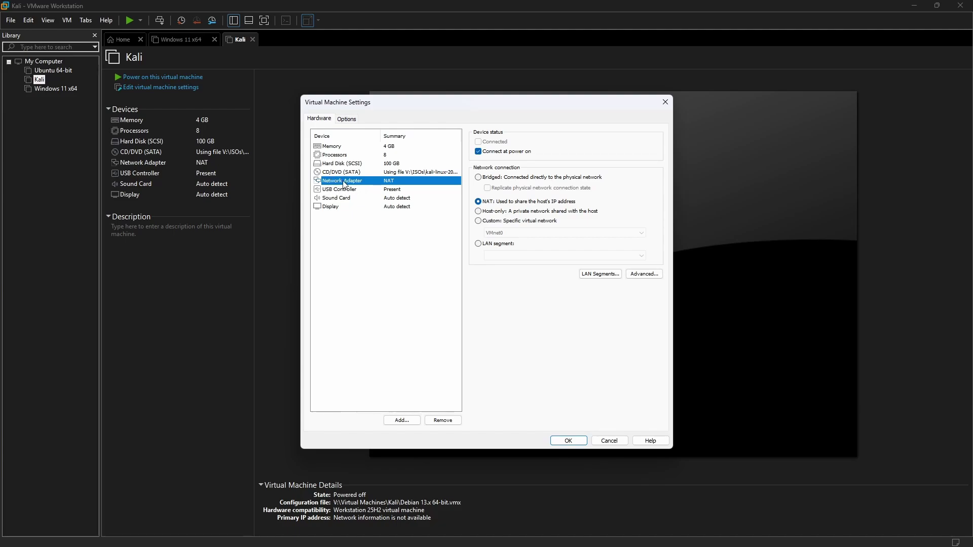
# Step: Add Network Adapter 2 to Kali, set it to Host-only, and save the settings
pyautogui.click(403, 421)
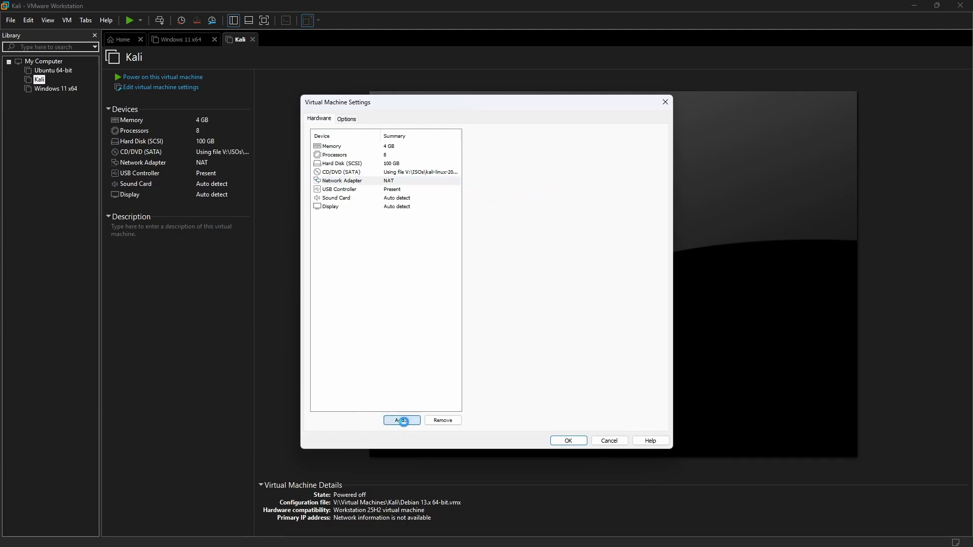
pyautogui.click(410, 260)
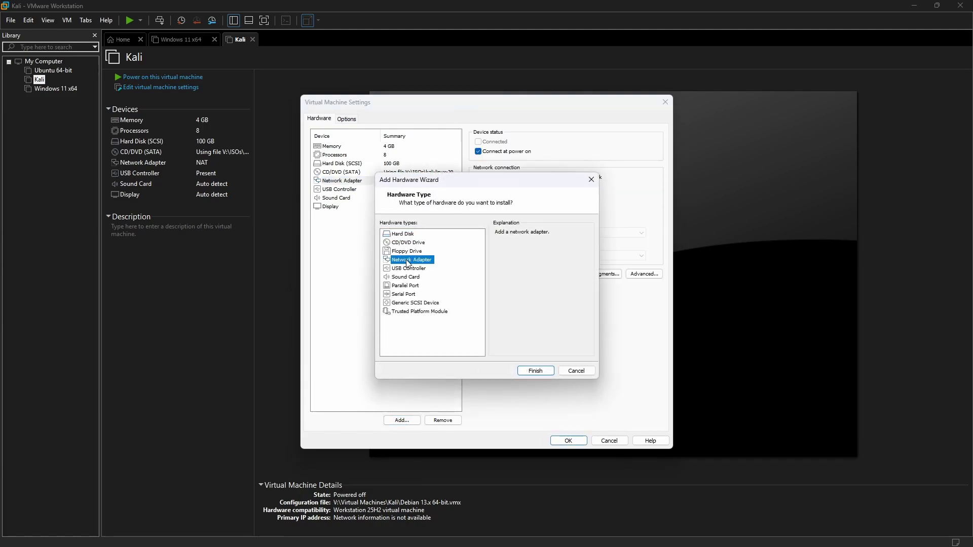
pyautogui.click(528, 373)
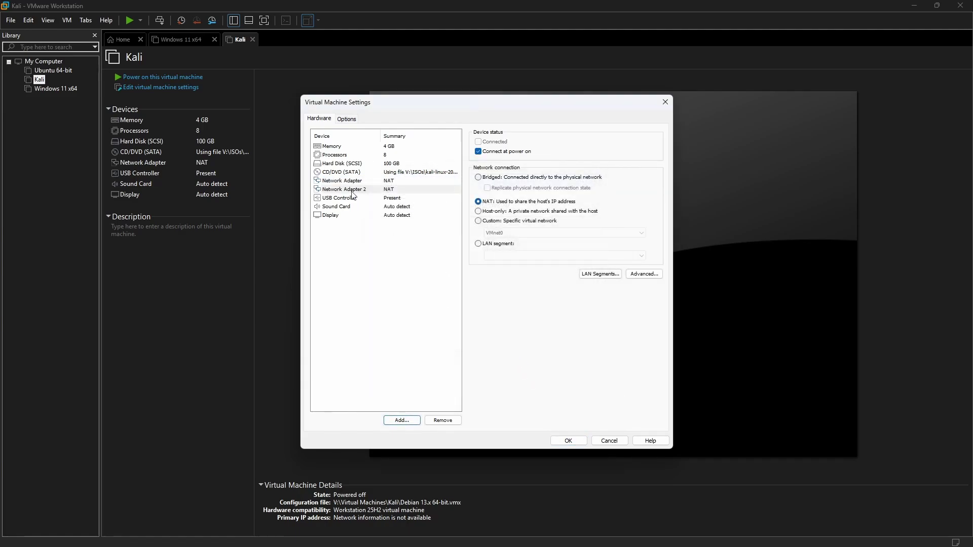
pyautogui.click(341, 190)
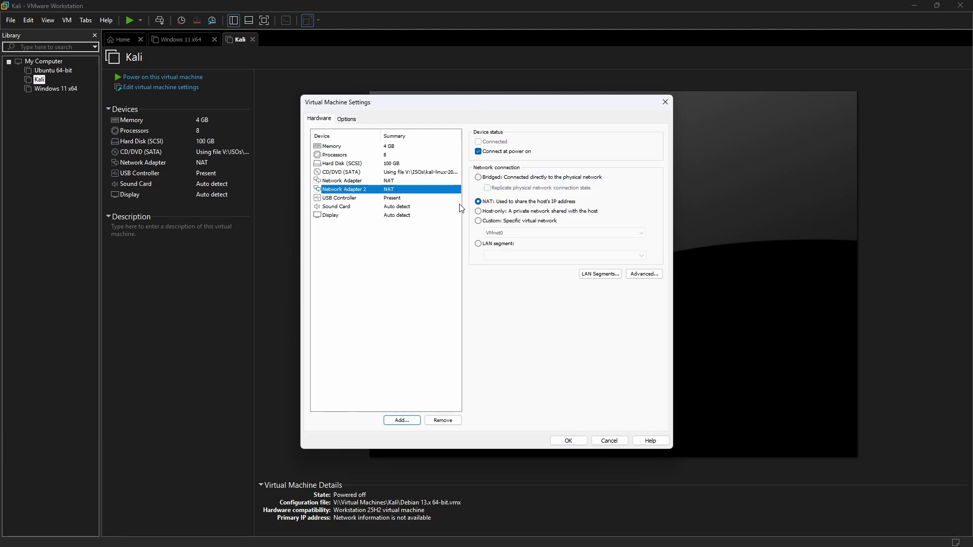
pyautogui.click(479, 212)
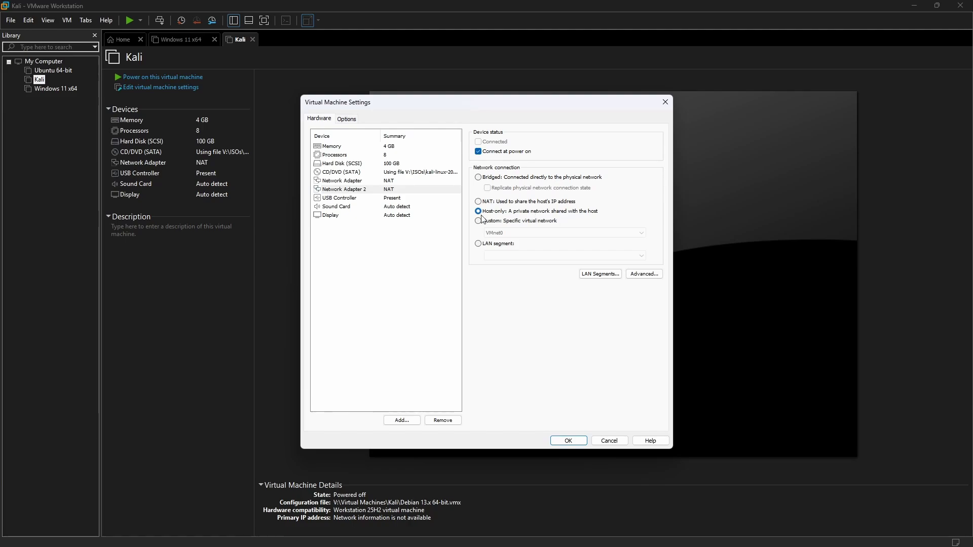
pyautogui.click(570, 440)
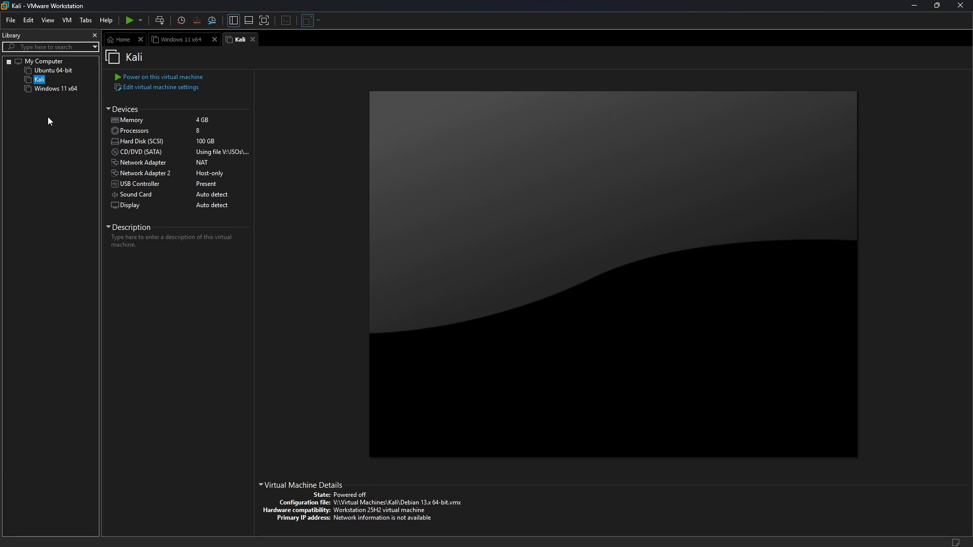
# Step: Open the Ubuntu 64-bit VM's settings and select its Network Adapter
pyautogui.click(50, 72)
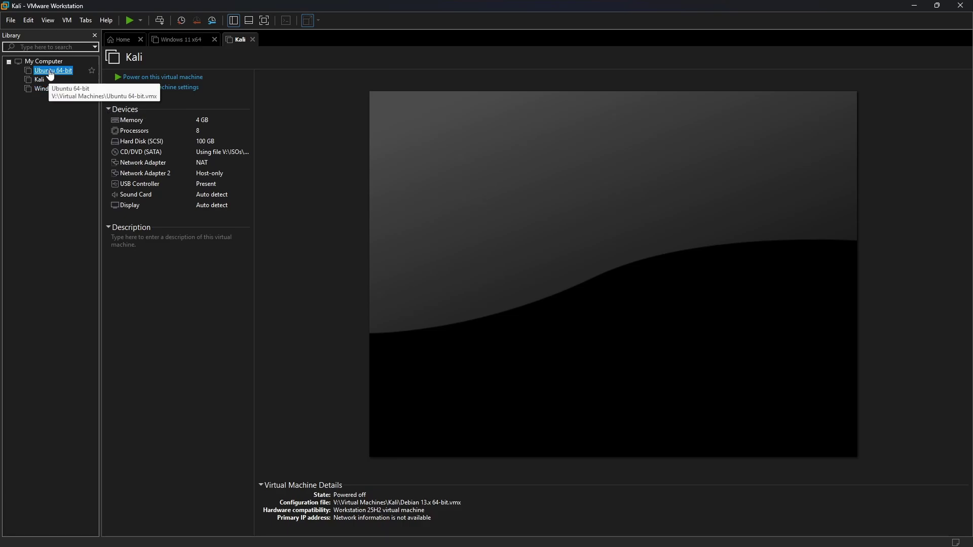
pyautogui.doubleClick(50, 73)
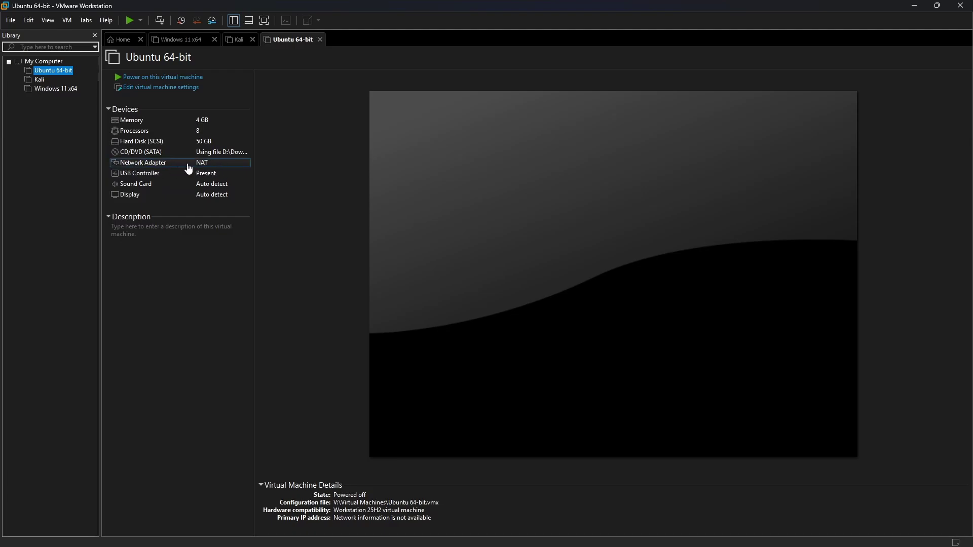
pyautogui.rightClick(43, 72)
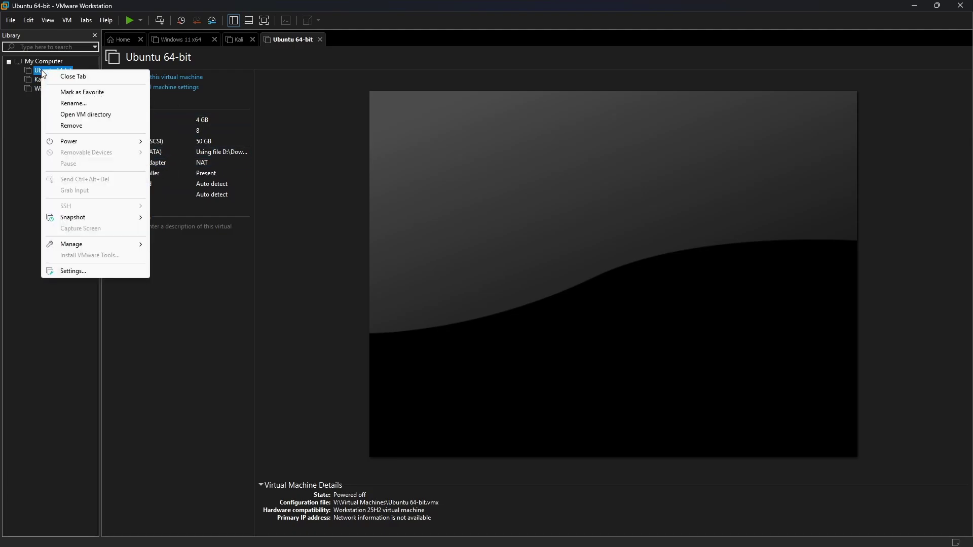
pyautogui.click(66, 271)
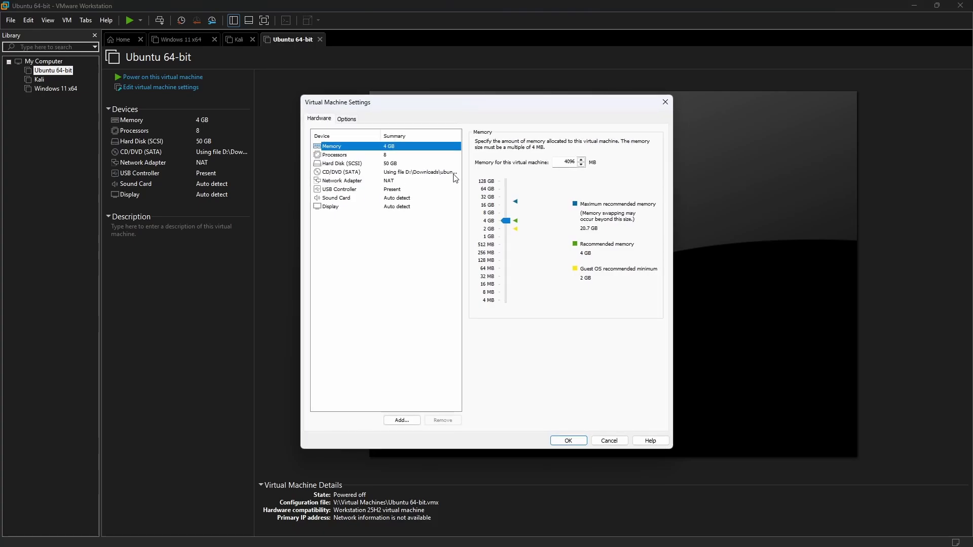
pyautogui.click(337, 181)
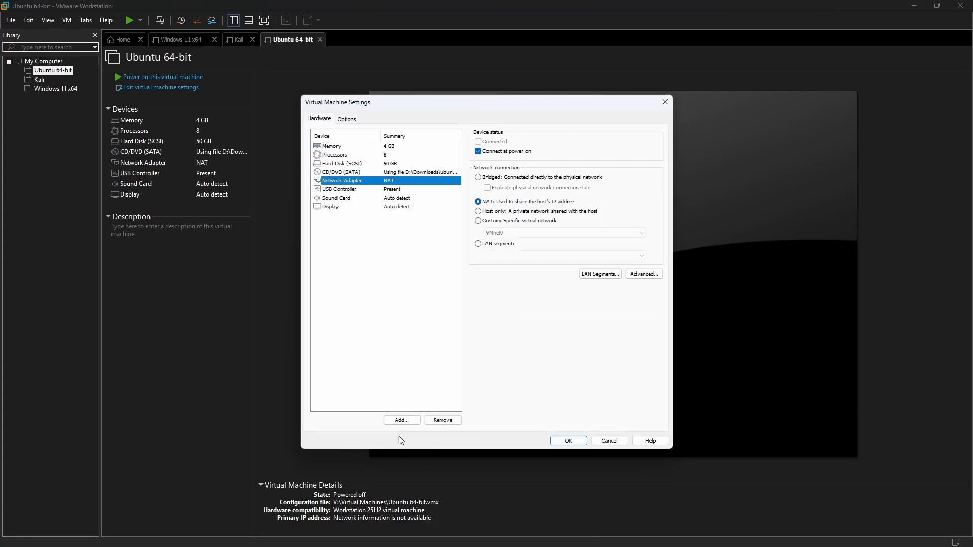
# Step: Add Network Adapter 2 set to Host-only and save the Ubuntu settings
pyautogui.click(402, 421)
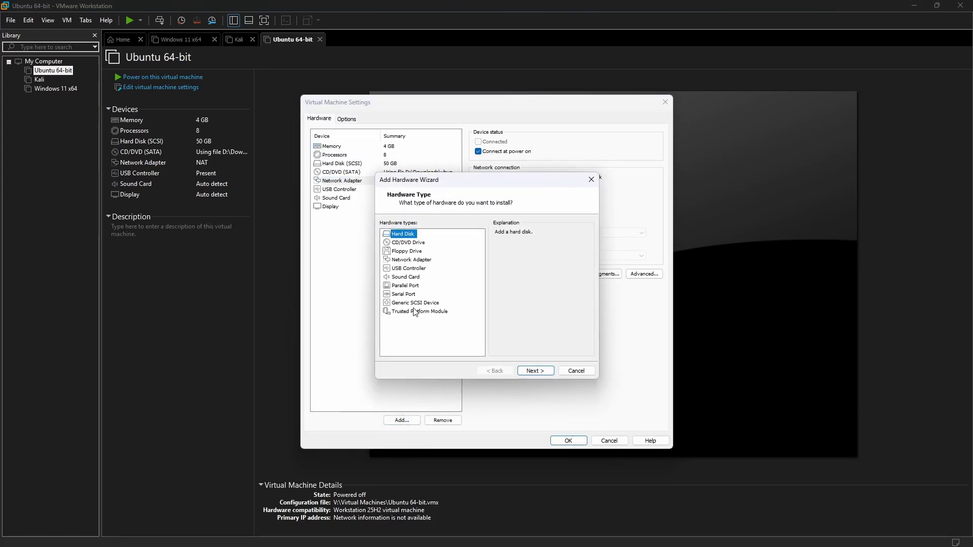
pyautogui.click(409, 262)
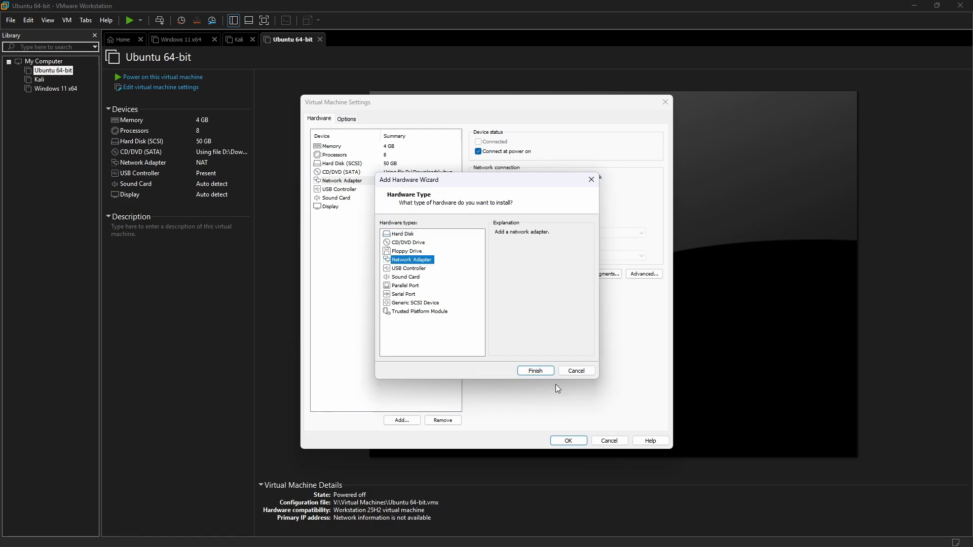
pyautogui.click(536, 372)
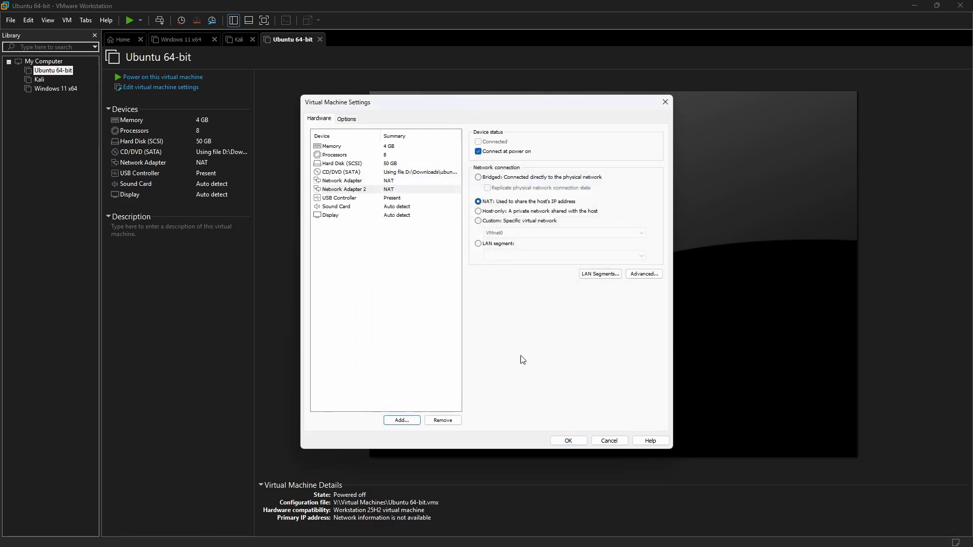
pyautogui.click(479, 212)
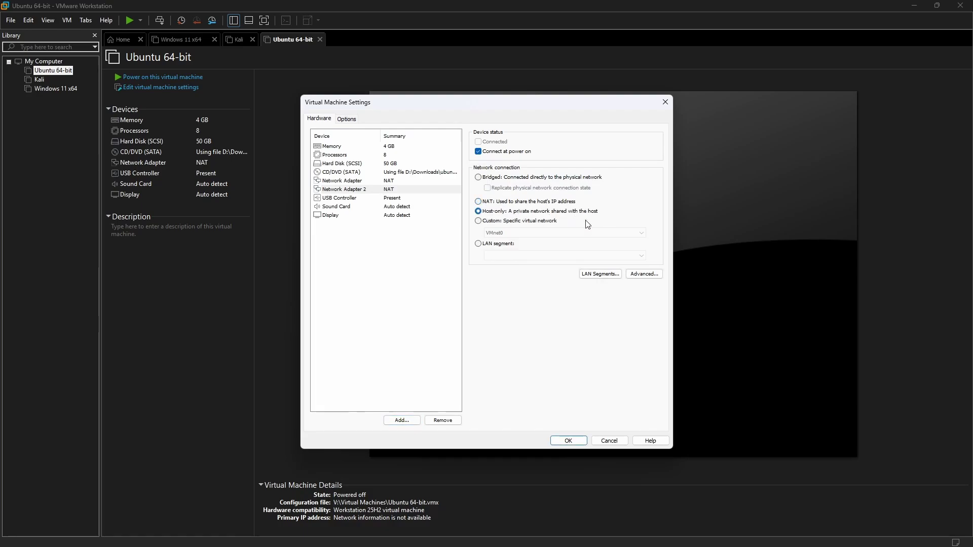
pyautogui.click(570, 439)
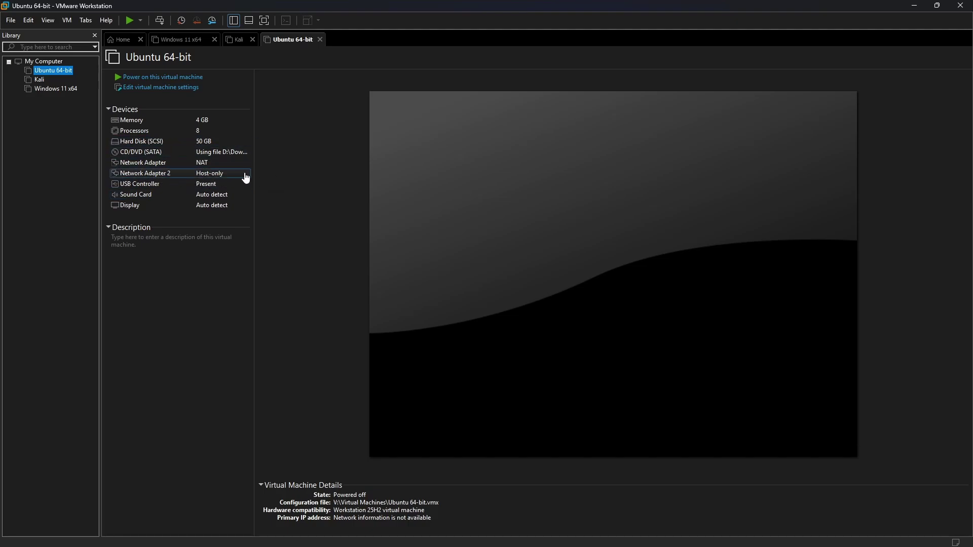
# Step: Power on the Windows 11 x64, Kali and Ubuntu 64-bit VMs, dismissing Kali's boot notice
pyautogui.click(181, 44)
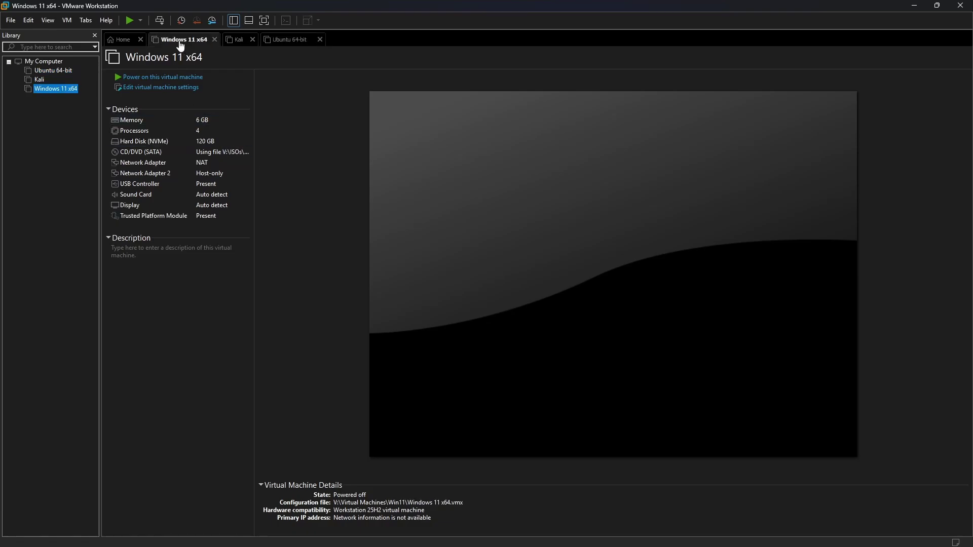
pyautogui.click(146, 81)
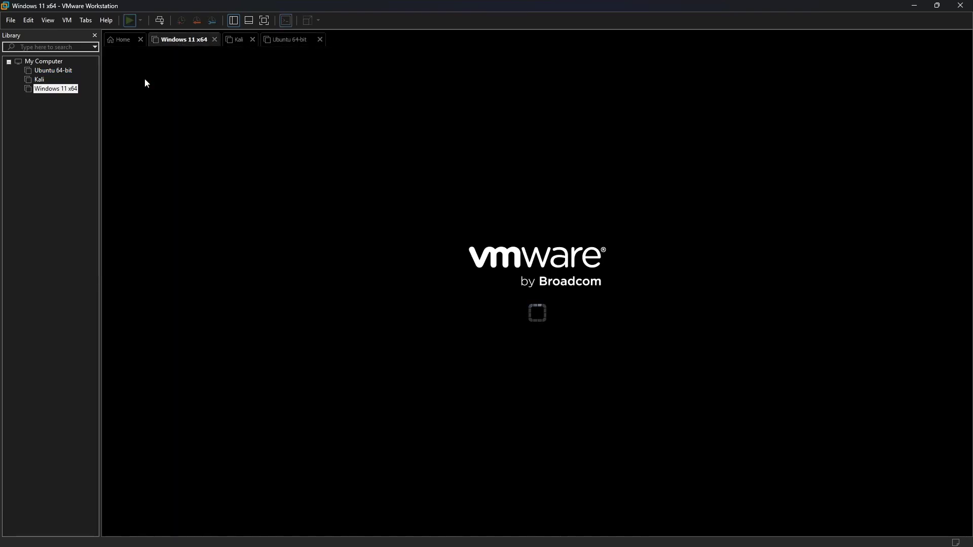
pyautogui.click(234, 43)
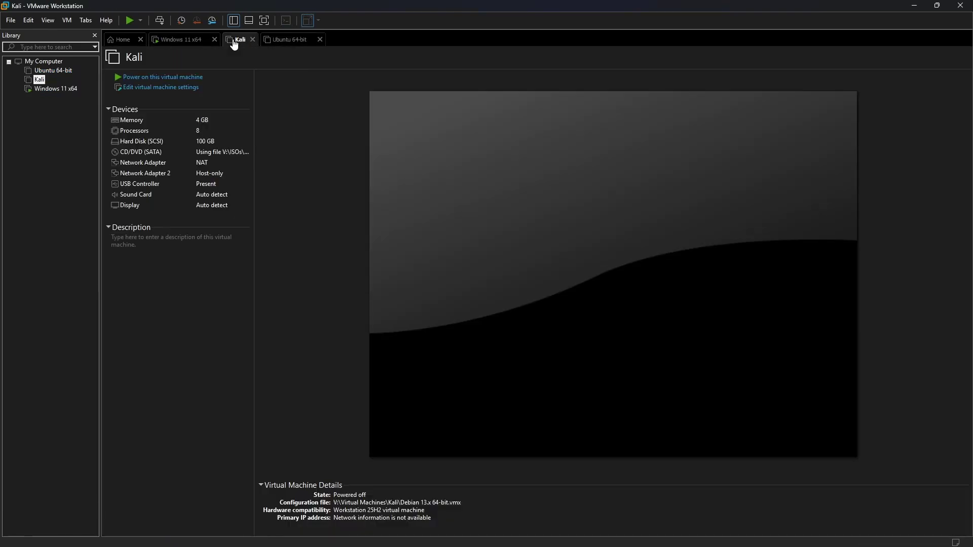
pyautogui.click(138, 77)
pyautogui.press('Return')
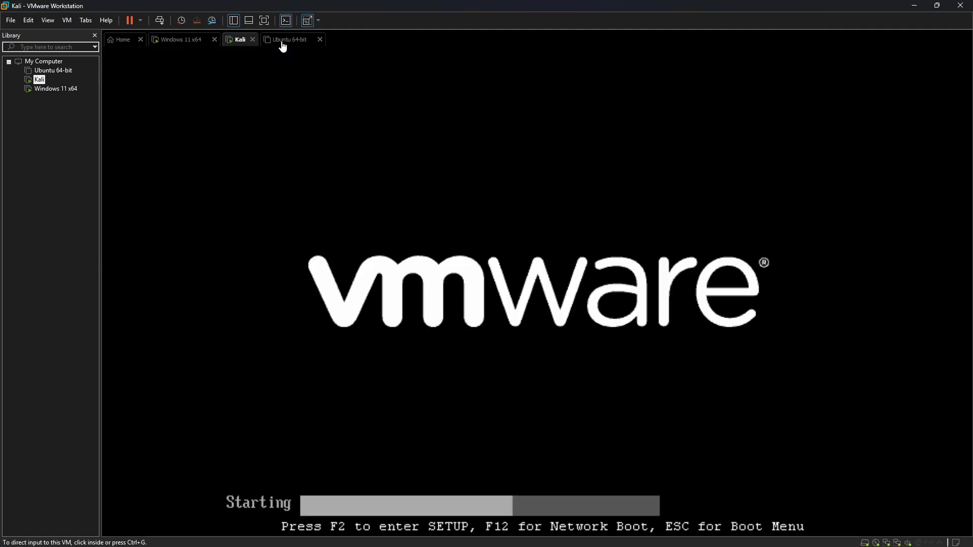
pyautogui.click(283, 44)
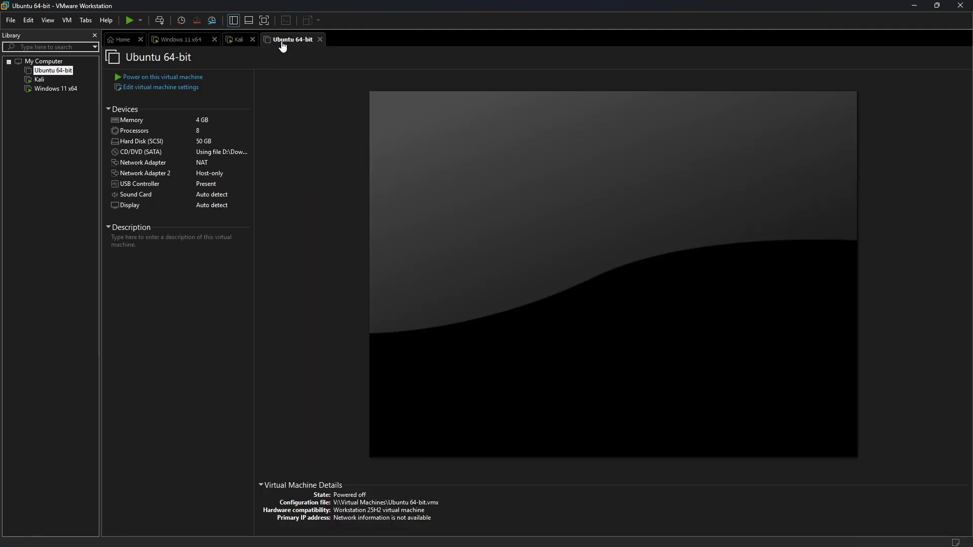
pyautogui.click(168, 76)
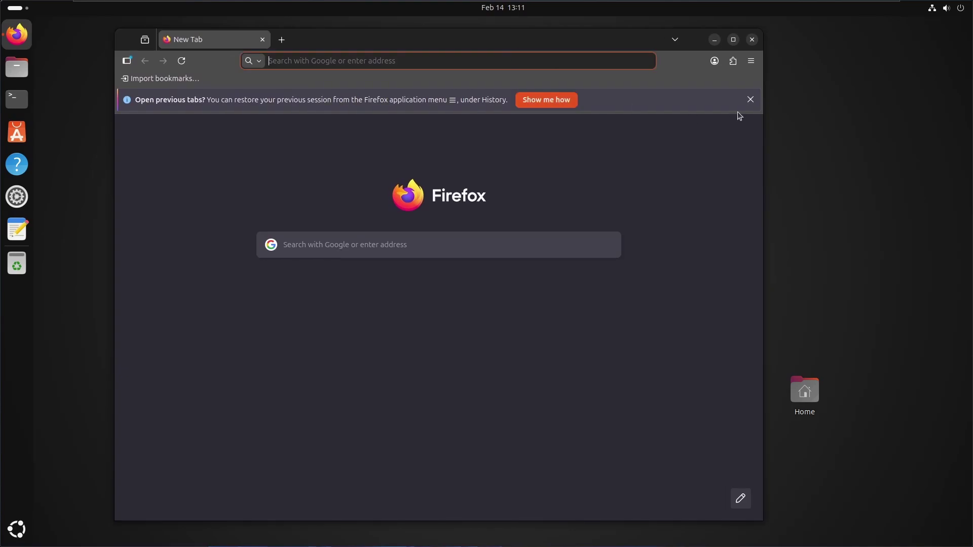
# Step: Load google.com in Firefox to confirm internet access, then close Firefox
pyautogui.hotkey('ctrl', 'l')
pyautogui.write('google.com')
pyautogui.press('Return')
pyautogui.moveTo(435, 43); pyautogui.dragTo(480, 47)
pyautogui.click(792, 45)
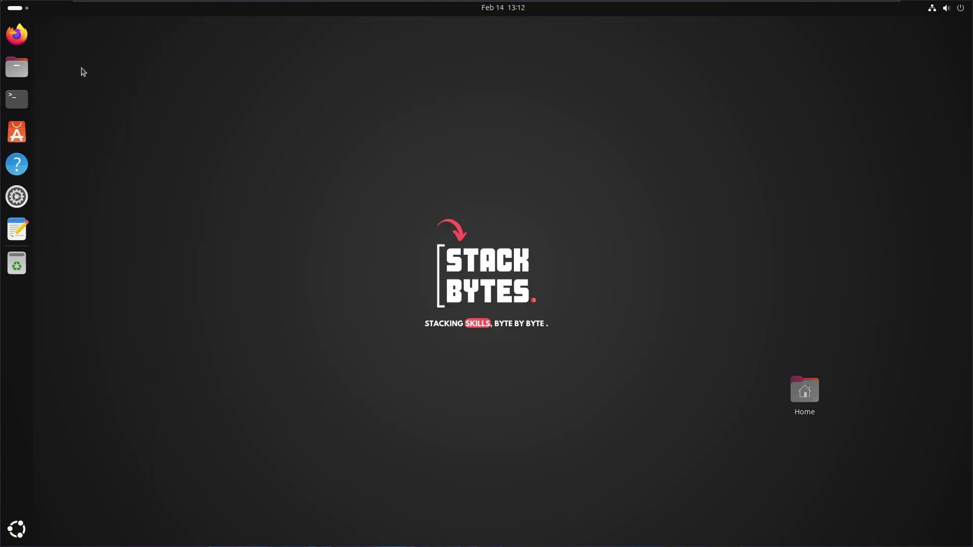
# Step: Run ifconfig in a Terminal window to list the network interfaces
pyautogui.click(17, 98)
pyautogui.moveTo(296, 22); pyautogui.dragTo(500, 94)
pyautogui.write('ifconfig')
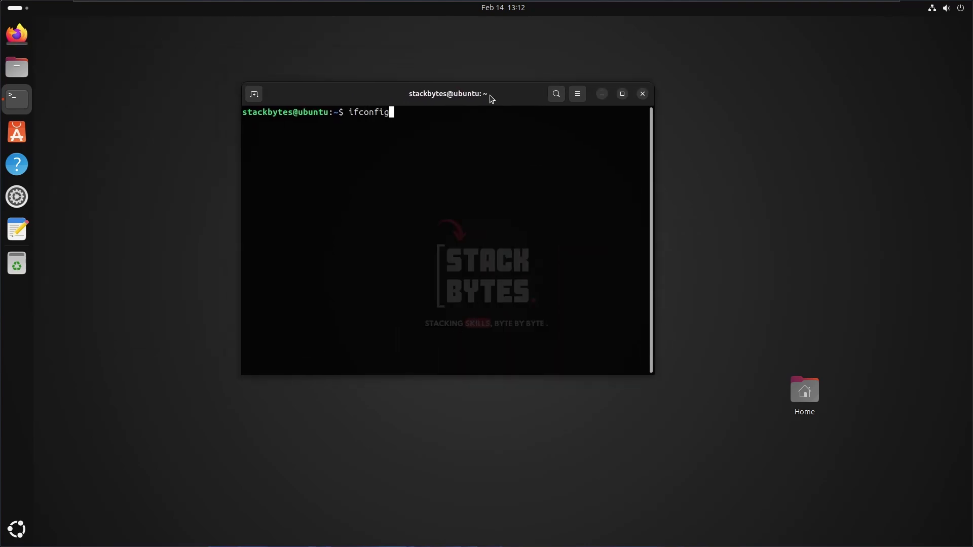
pyautogui.press('Return')
pyautogui.doubleClick(488, 98)
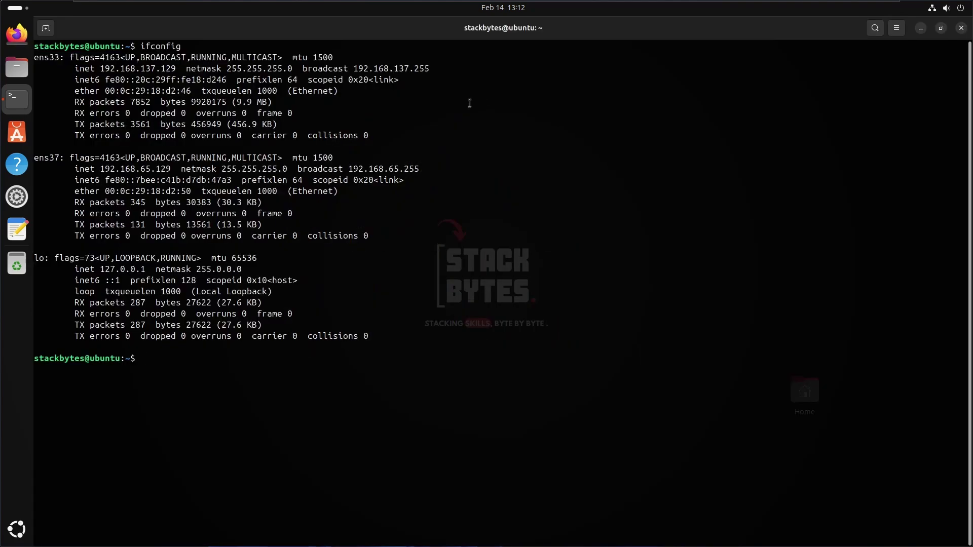
pyautogui.press('super+Down')
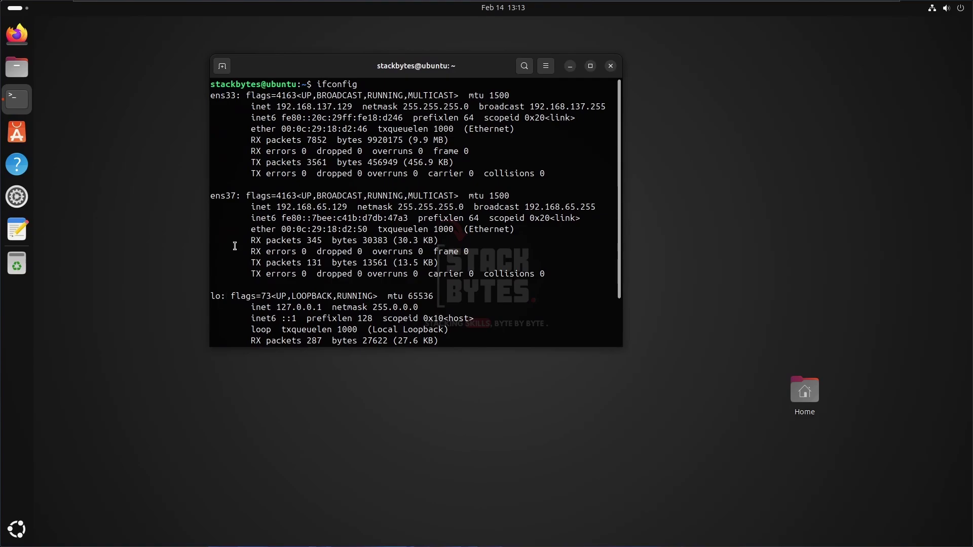
# Step: Highlight ens37's 192.168.65.129 and ens33's 192.168.137.129 addresses in the ifconfig output
pyautogui.moveTo(257, 207); pyautogui.dragTo(351, 208)
pyautogui.click(351, 207)
pyautogui.click(351, 207)
pyautogui.moveTo(346, 206); pyautogui.dragTo(279, 204)
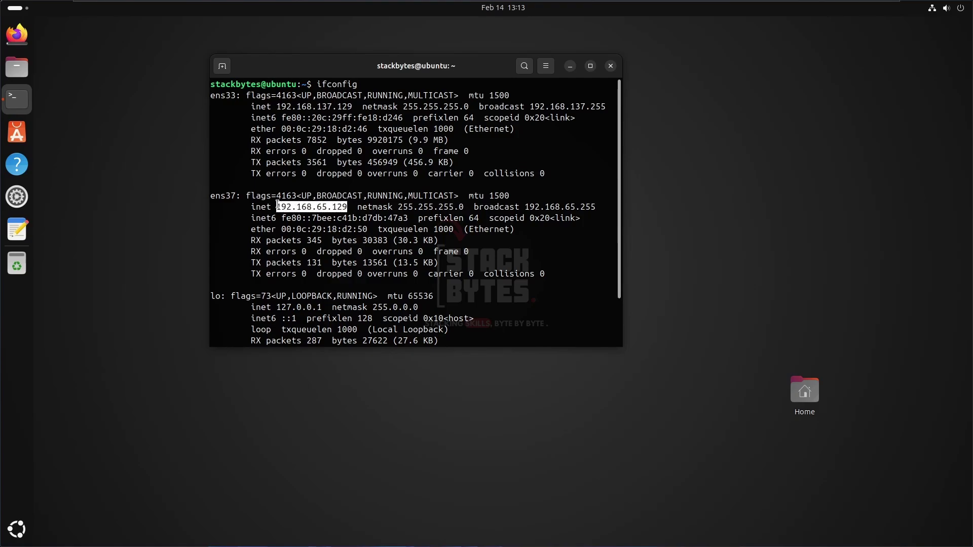
pyautogui.moveTo(277, 107)
pyautogui.mouseDown()
pyautogui.moveTo(353, 108)
pyautogui.moveTo(275, 101)
pyautogui.mouseUp()
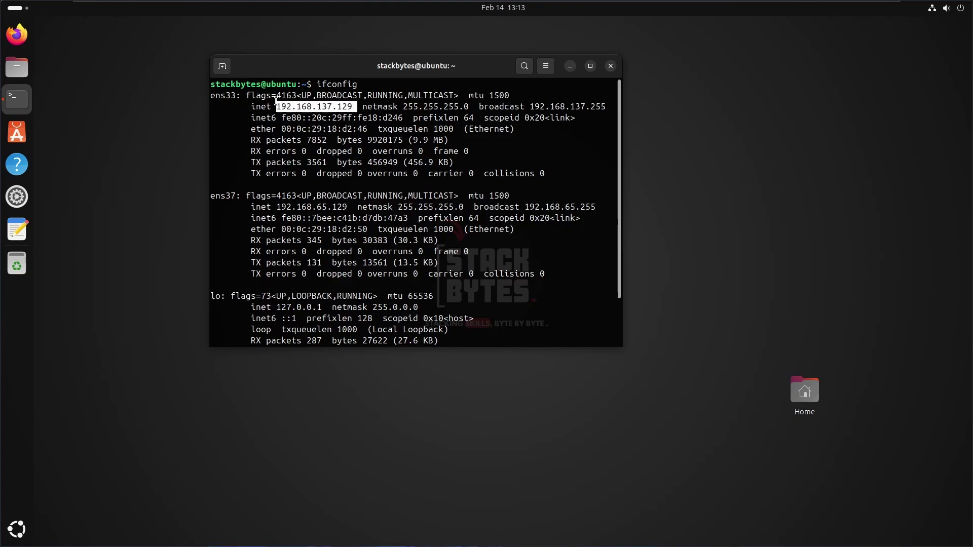
pyautogui.click(275, 102)
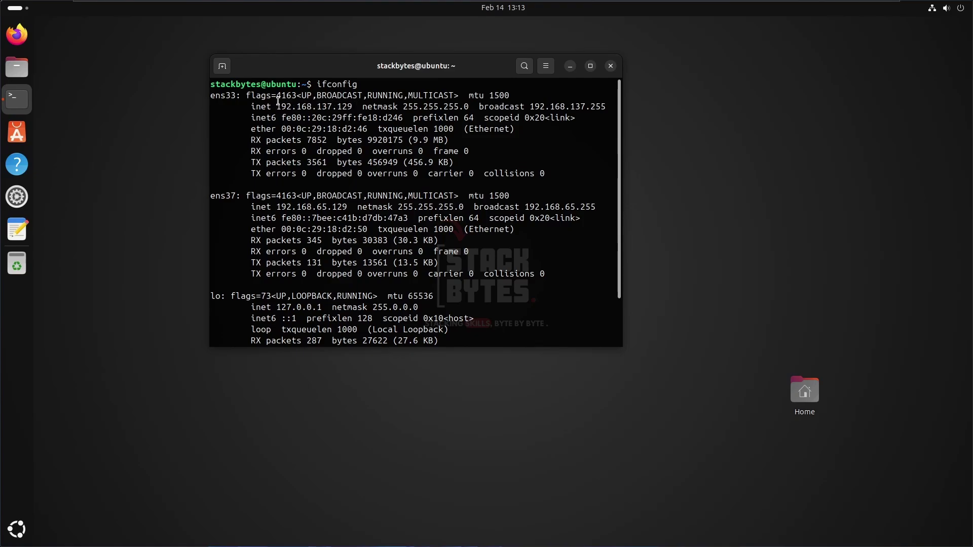
pyautogui.moveTo(279, 100); pyautogui.dragTo(351, 108)
pyautogui.click(350, 108)
pyautogui.moveTo(279, 208); pyautogui.dragTo(348, 205)
pyautogui.click(348, 206)
pyautogui.doubleClick(327, 208)
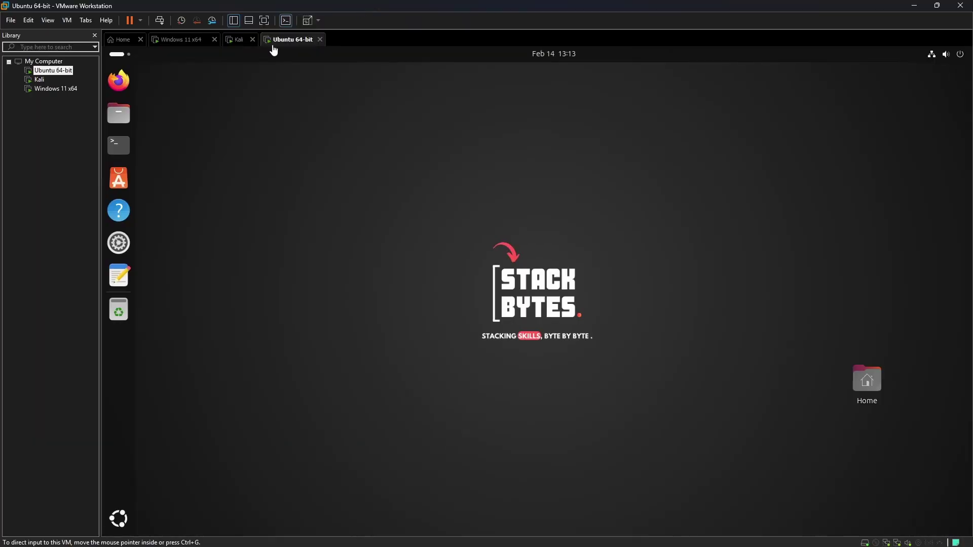
pyautogui.click(953, 55)
# Step: Power off the Ubuntu guest and sign in to Windows 11 with the account password
pyautogui.click(949, 85)
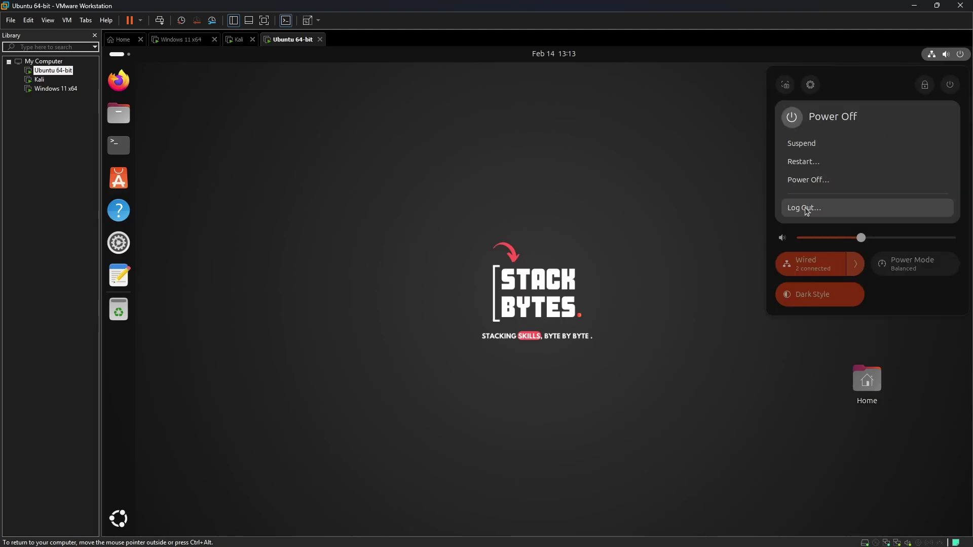
pyautogui.click(809, 180)
pyautogui.click(599, 320)
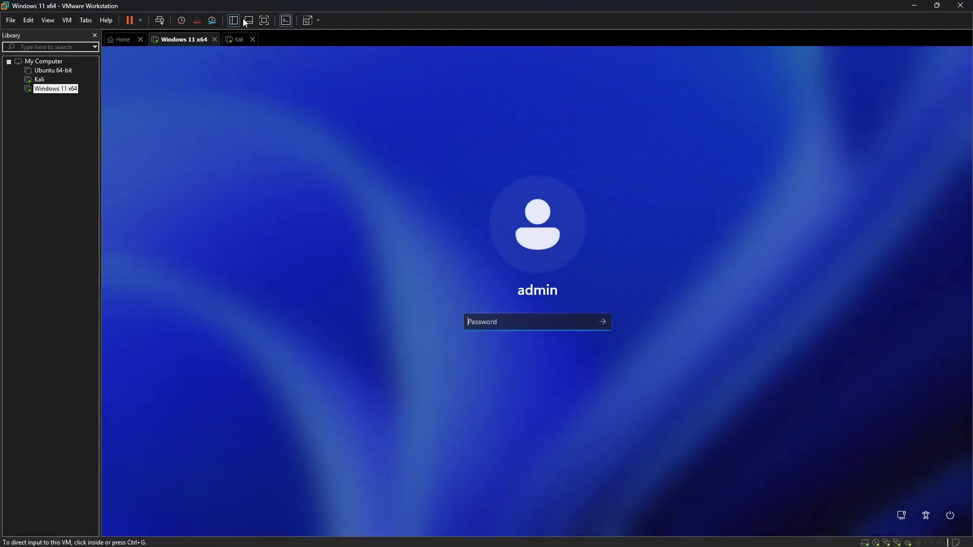
pyautogui.write('admin')
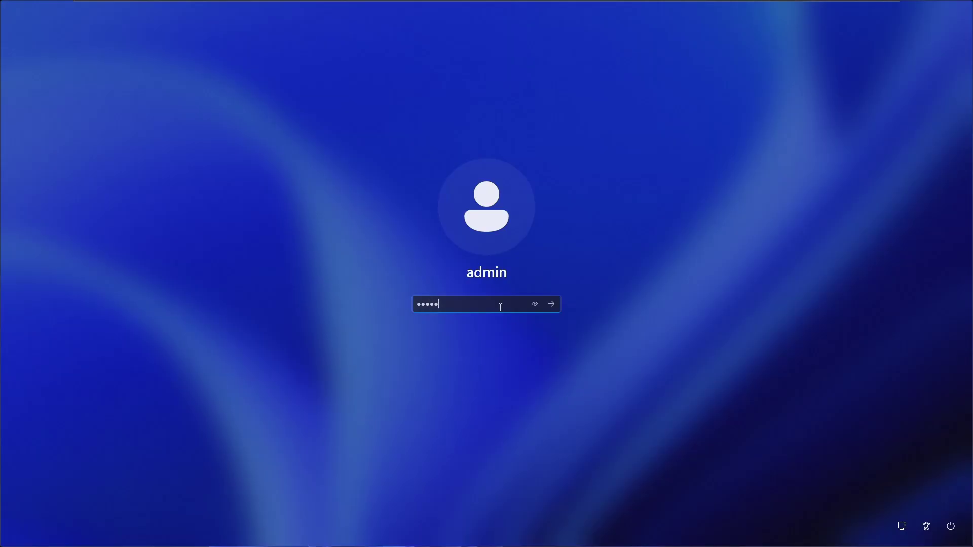
pyautogui.press('Return')
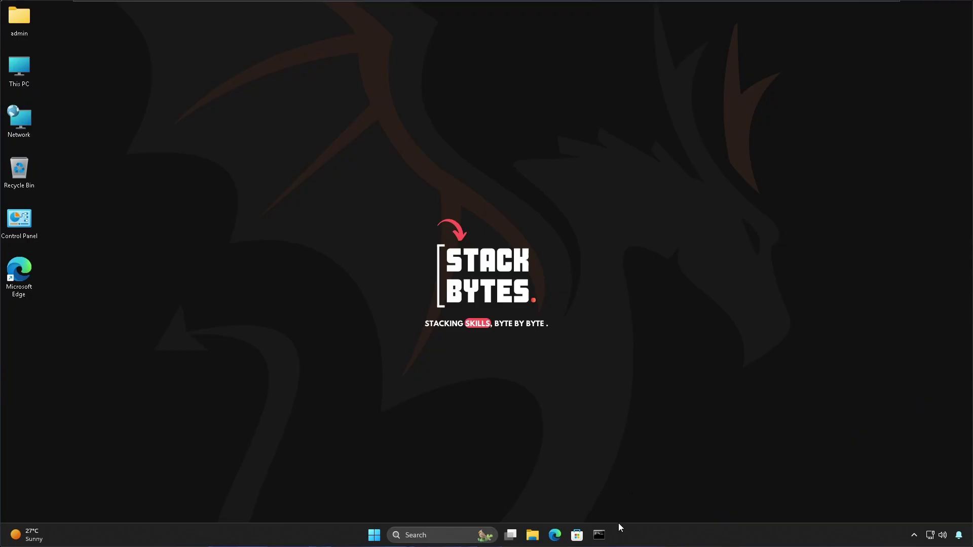
# Step: Run ipconfig in Command Prompt, highlight Ethernet1's 192.168.65.128, and copy the Ethernet0 IPv4 line
pyautogui.click(598, 540)
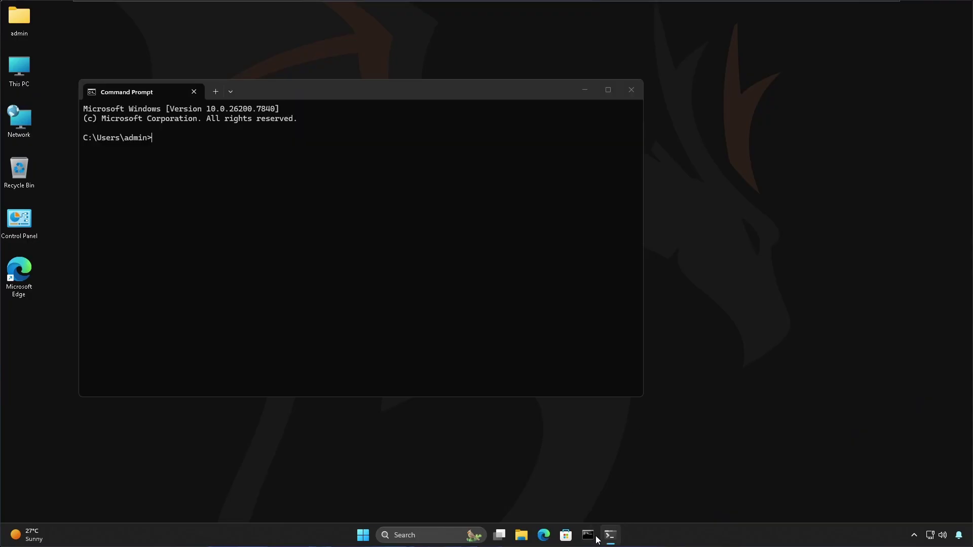
pyautogui.moveTo(338, 94); pyautogui.dragTo(412, 102)
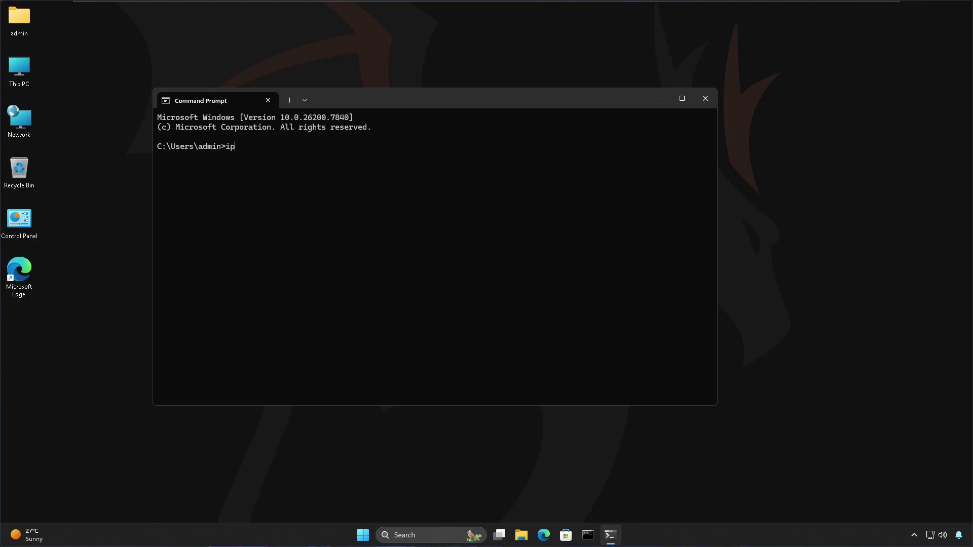
pyautogui.write('ipconfig')
pyautogui.press('Return')
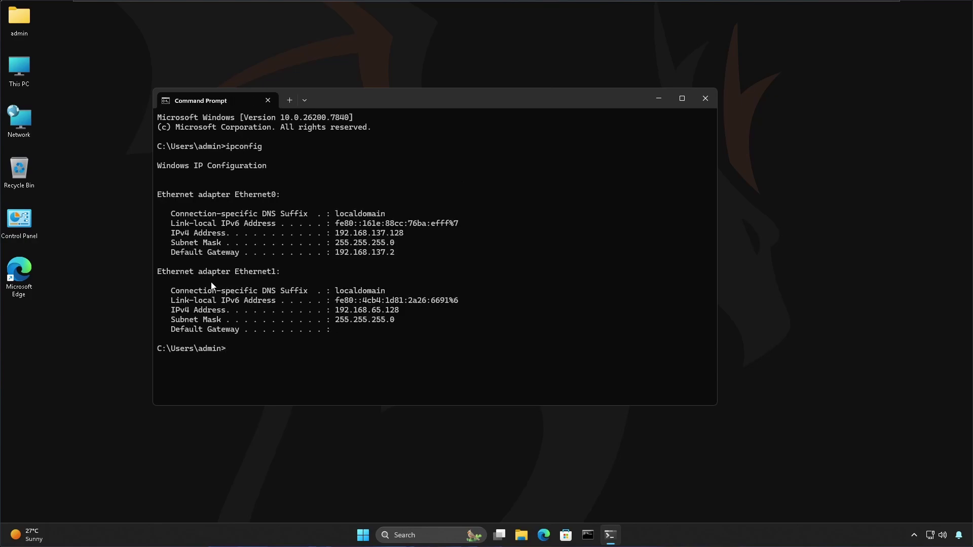
pyautogui.moveTo(212, 286); pyautogui.dragTo(283, 273)
pyautogui.moveTo(332, 310); pyautogui.dragTo(401, 311)
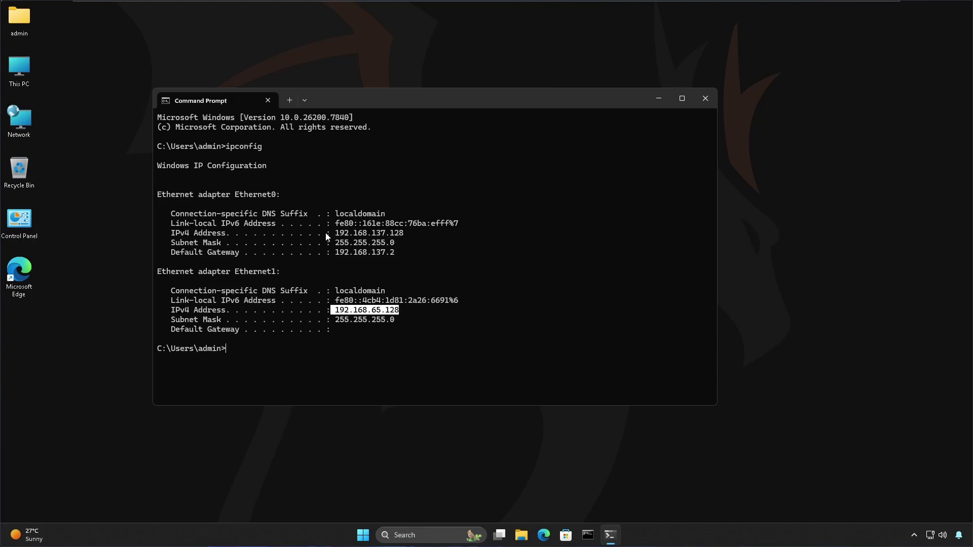
pyautogui.moveTo(334, 233); pyautogui.dragTo(163, 235)
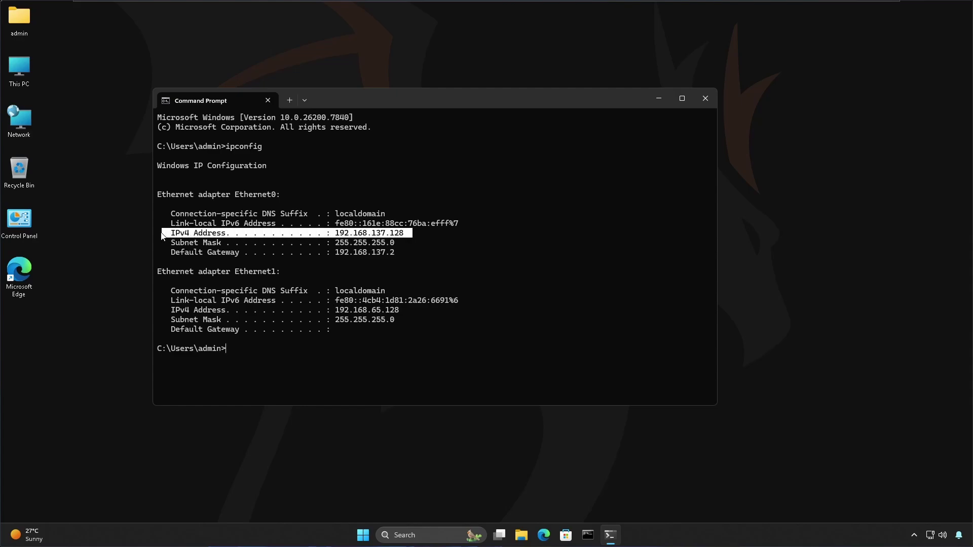
pyautogui.hotkey('ctrl', 'c')
# Step: Close Command Prompt, load google.com in Edge, and dismiss the Chrome suggestion popup
pyautogui.click(702, 104)
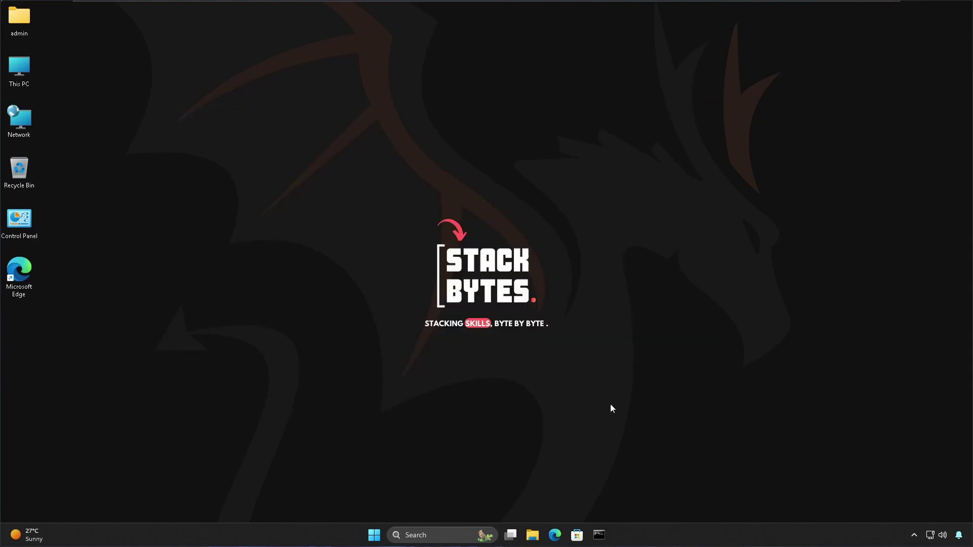
pyautogui.click(552, 541)
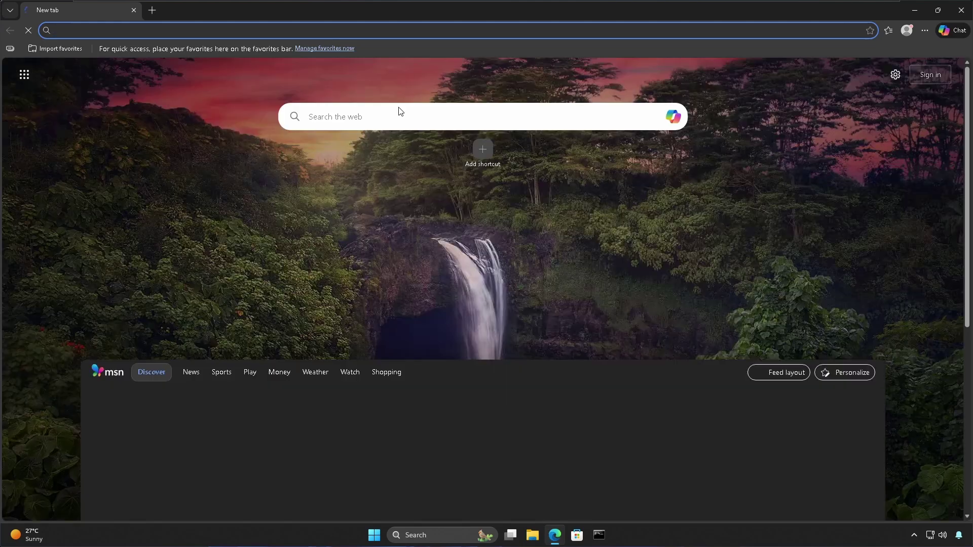
pyautogui.click(314, 31)
pyautogui.write('google.com')
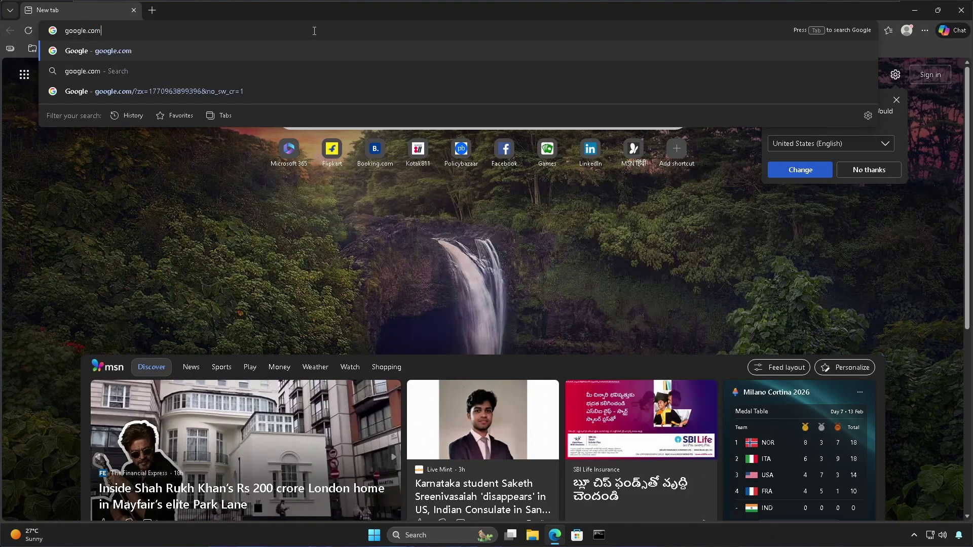
pyautogui.press('Return')
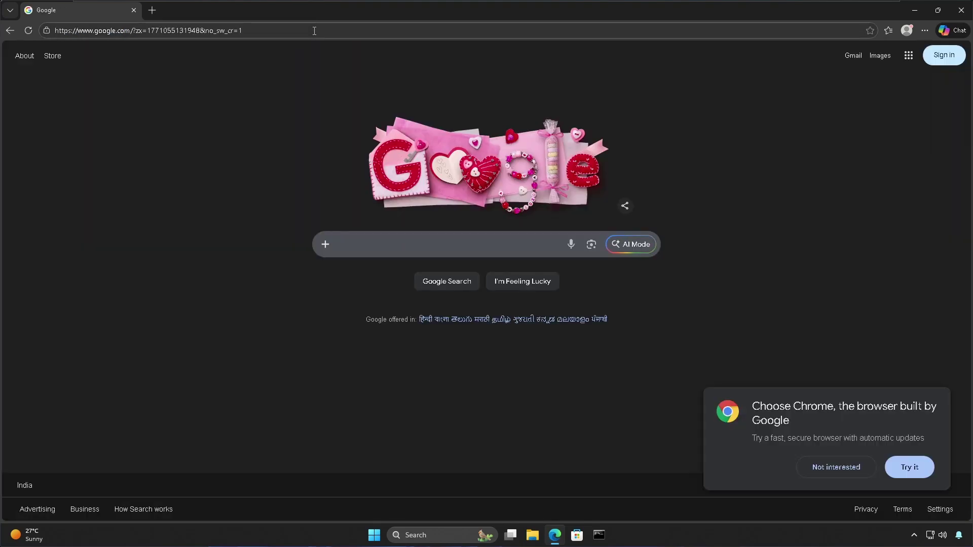
pyautogui.click(854, 465)
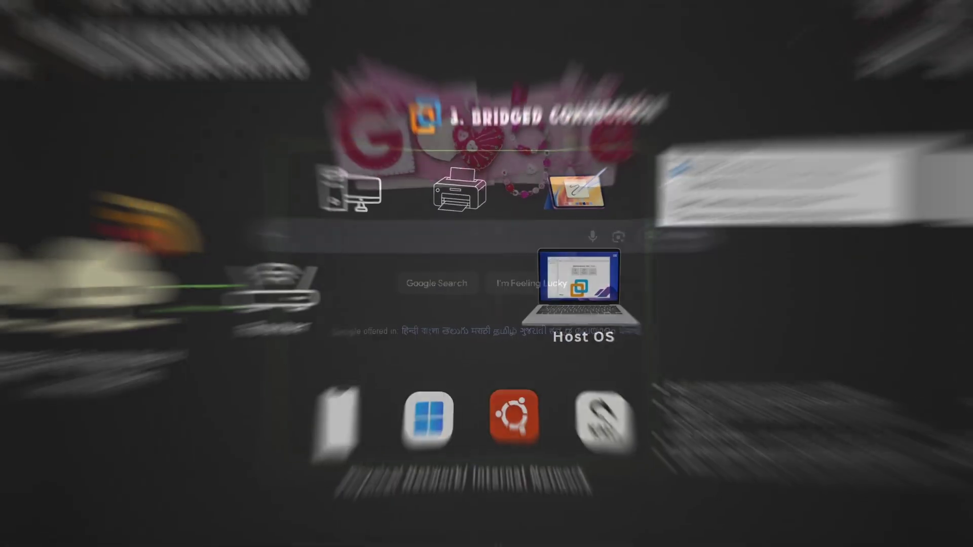